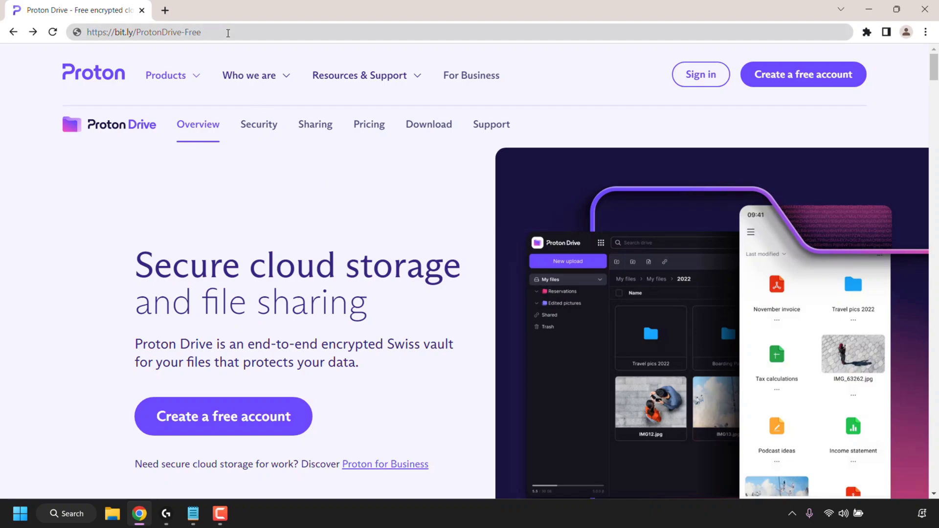
# - Scroll down through the Proton Drive homepage
pyautogui.click(245, 32)
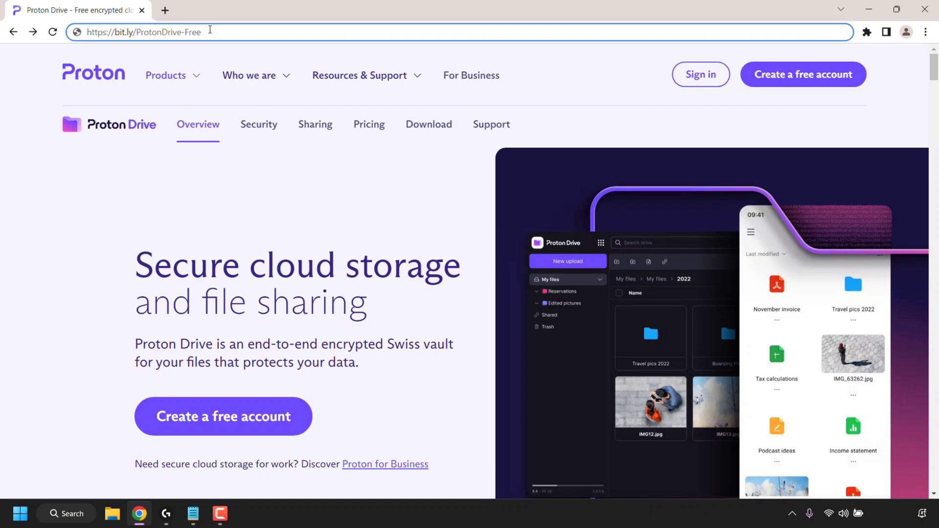
pyautogui.click(279, 194)
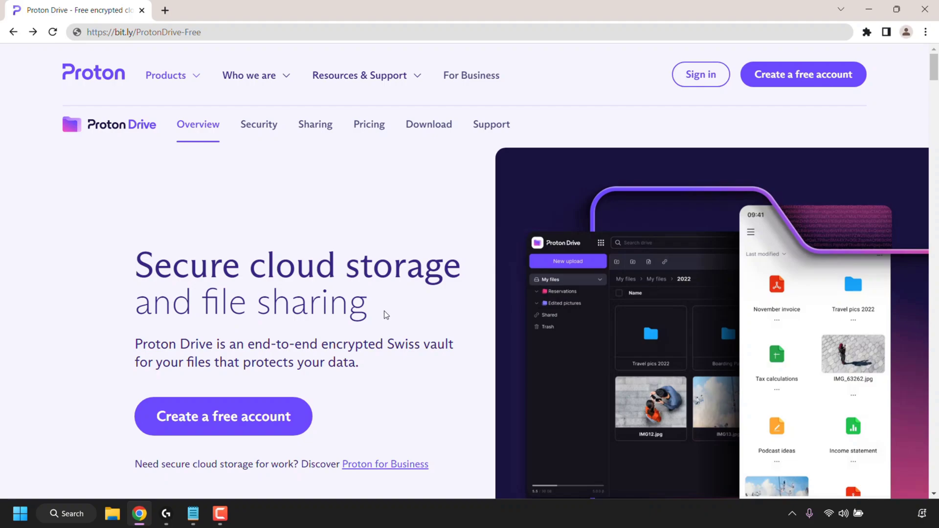
pyautogui.moveTo(935, 89); pyautogui.dragTo(935, 113)
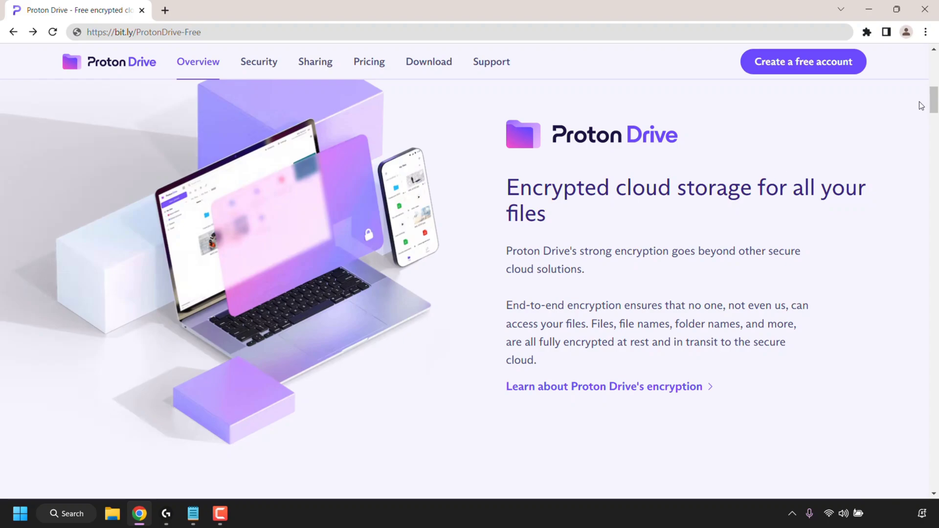
pyautogui.scroll(-8, 273, 233)
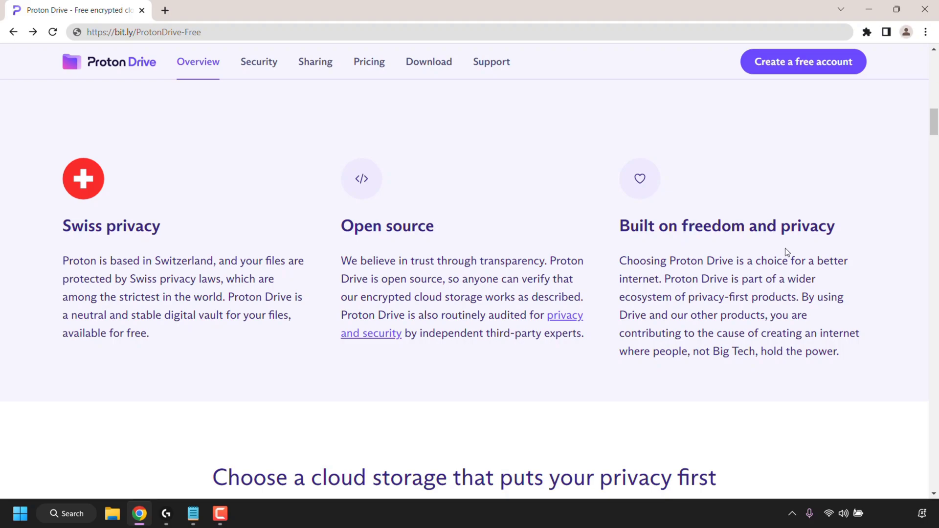
# - Open the pricing page showing Proton Free 1 GB, Drive Plus 200 GB and Proton Unlimited 500 GB
pyautogui.moveTo(934, 122); pyautogui.dragTo(935, 63)
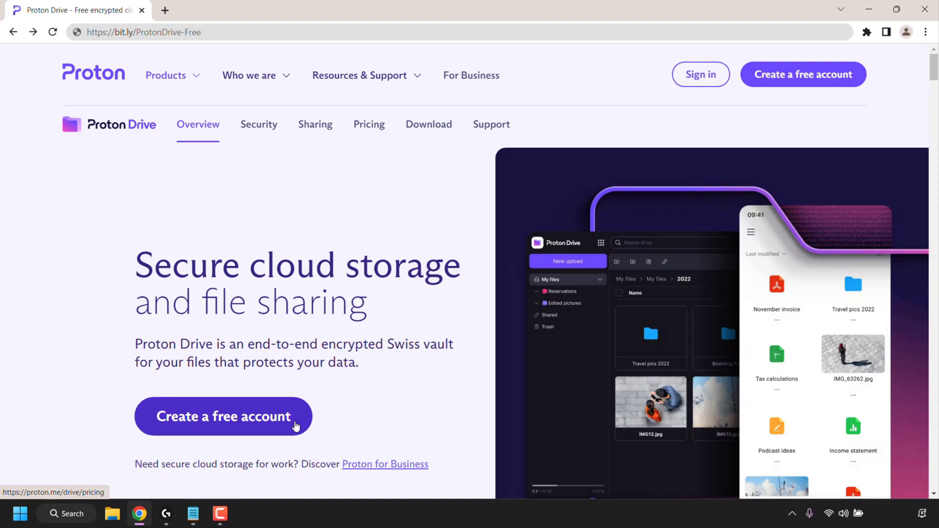
pyautogui.click(295, 425)
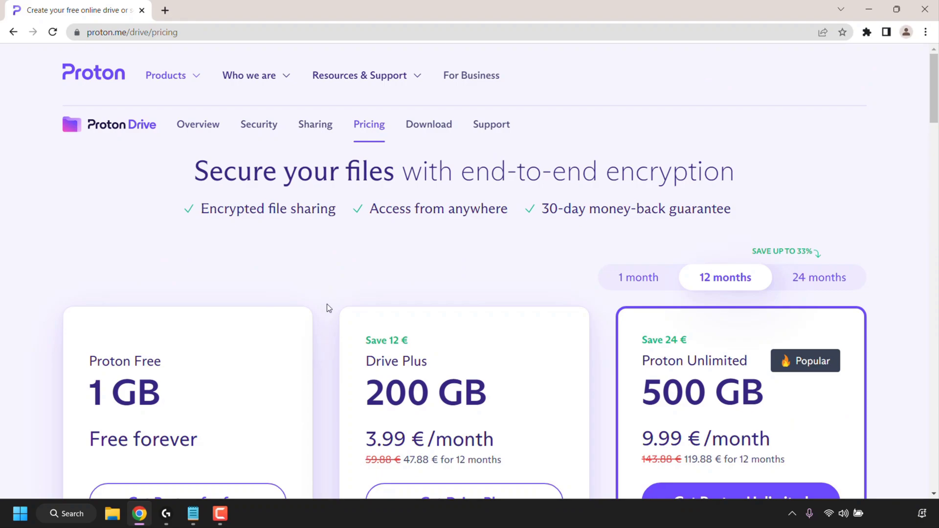
pyautogui.moveTo(934, 110); pyautogui.dragTo(936, 149)
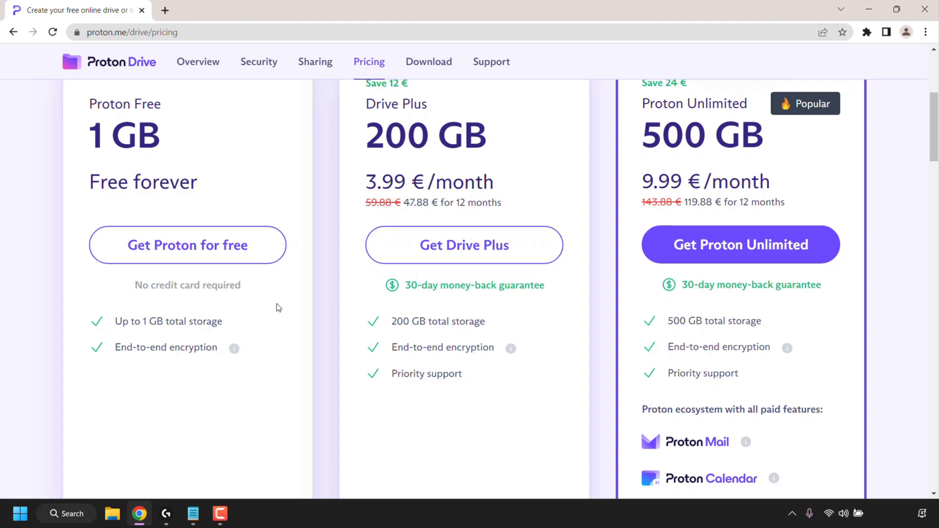
# - Pick the free plan, then sign in to the existing account with the saved e-mail and password
pyautogui.click(264, 254)
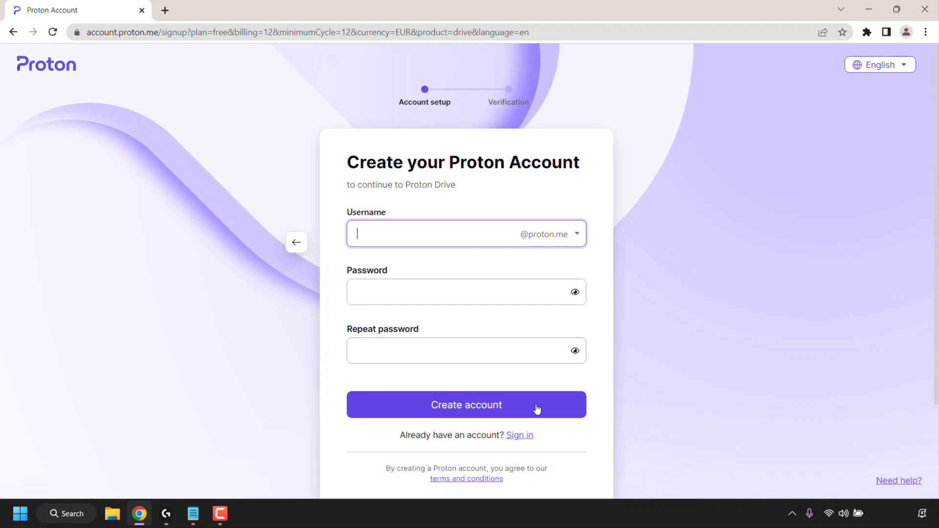
pyautogui.click(523, 437)
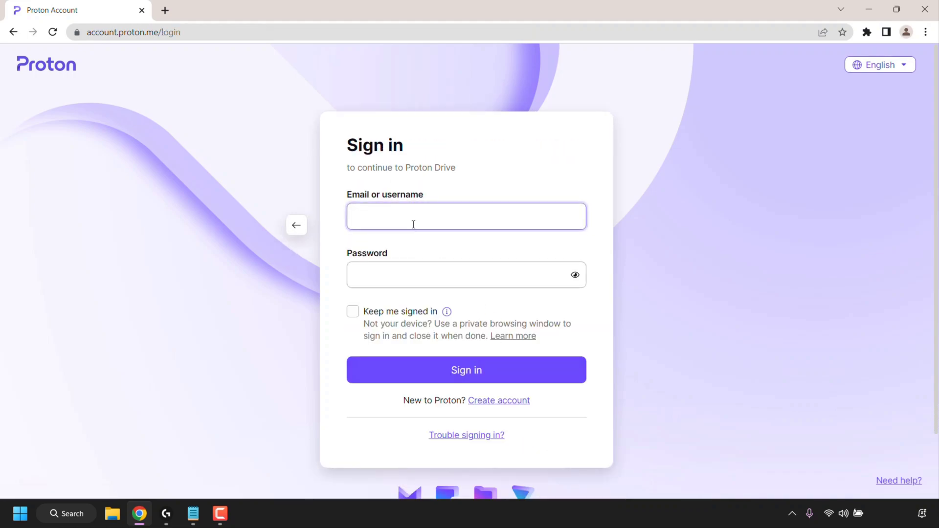
pyautogui.hotkey('ctrl', 'v')
pyautogui.click(495, 272)
pyautogui.hotkey('ctrl', 'v')
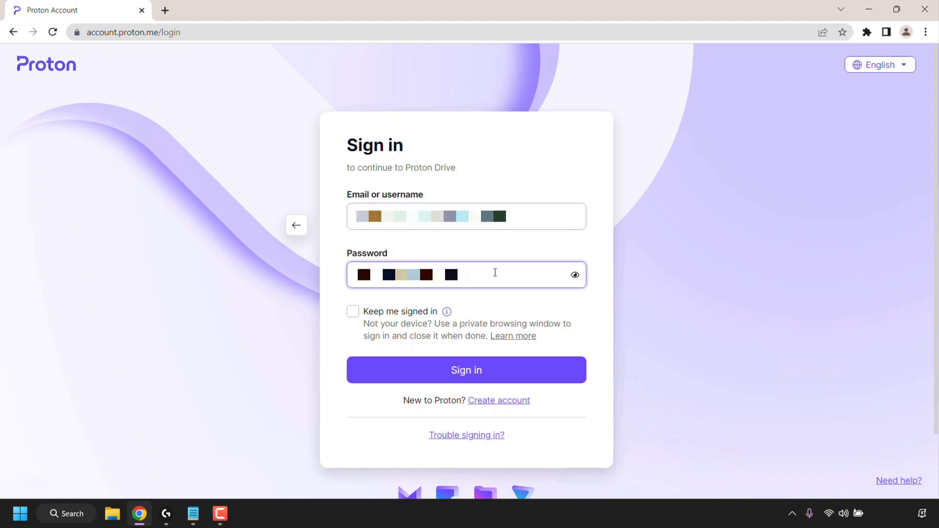
pyautogui.click(495, 372)
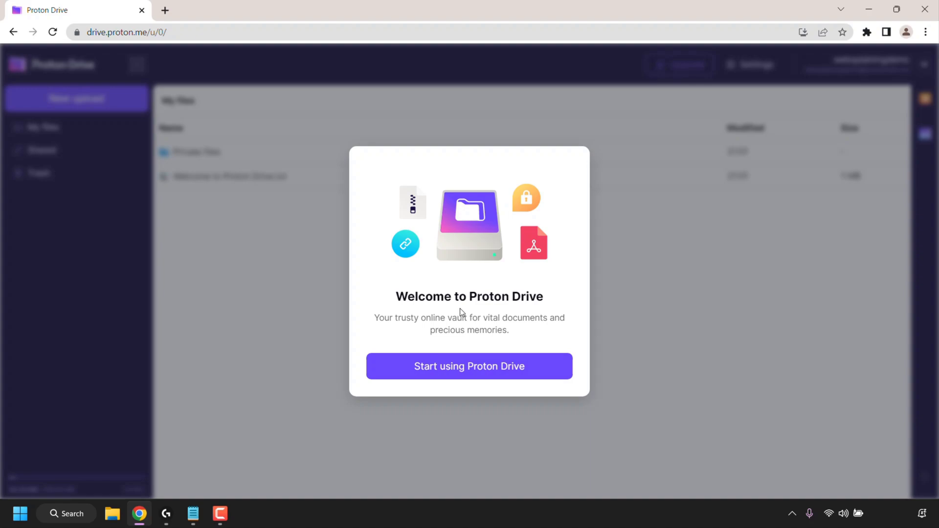
# - Choose 'Start using Proton Drive' to close the welcome dialog and reach the empty My files folder
pyautogui.click(540, 369)
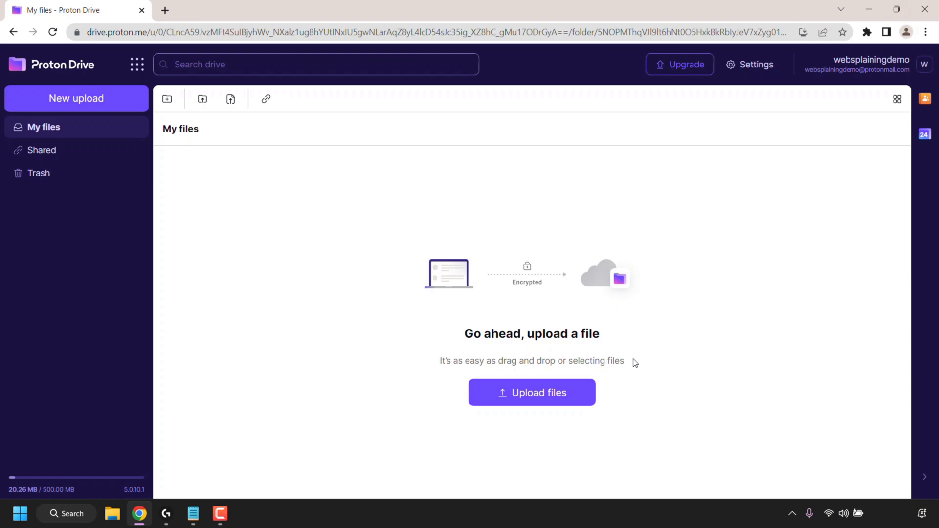
# - Drag the desktop PNG, Lorem ipsum.pdf and Websplaining Intro.mp4 from the desktop into My files
pyautogui.click(897, 8)
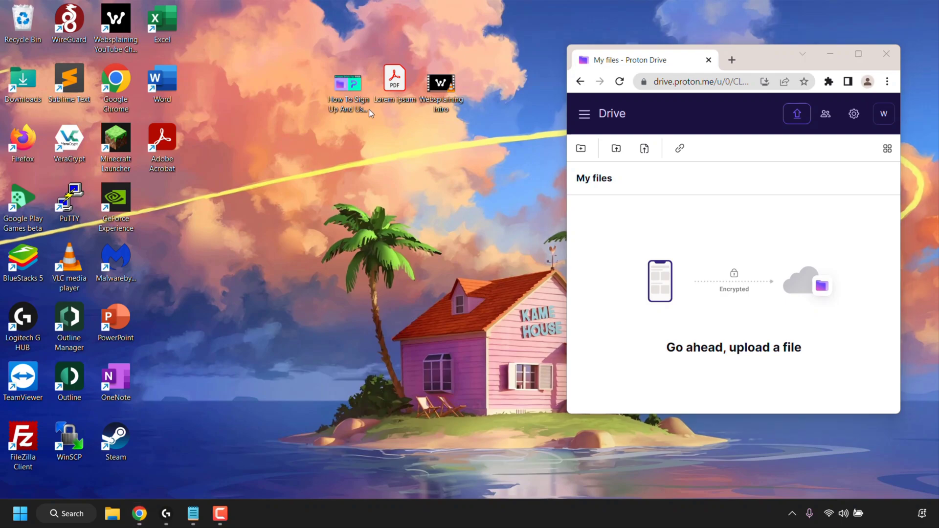
pyautogui.moveTo(462, 142); pyautogui.dragTo(282, 63)
pyautogui.moveTo(349, 93); pyautogui.dragTo(655, 254)
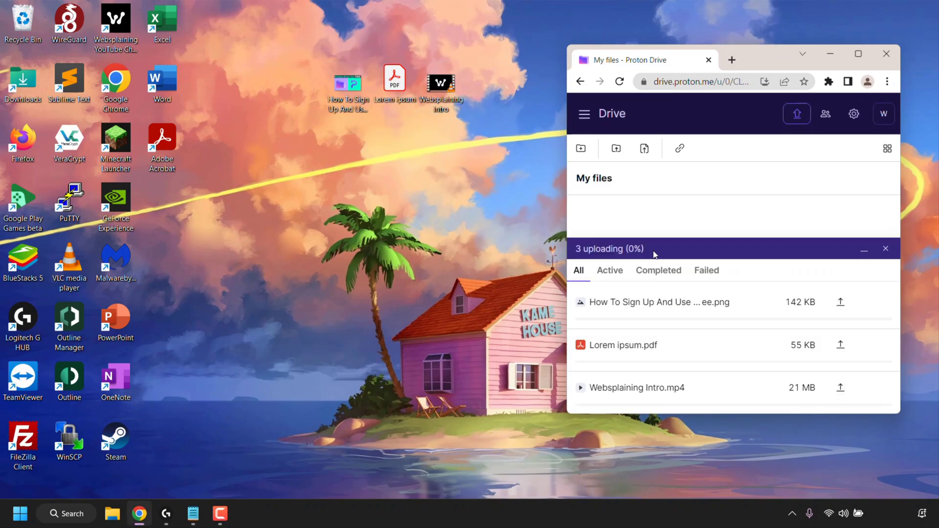
# - Maximize the browser and close the transfers panel once all three uploads finish
pyautogui.click(857, 54)
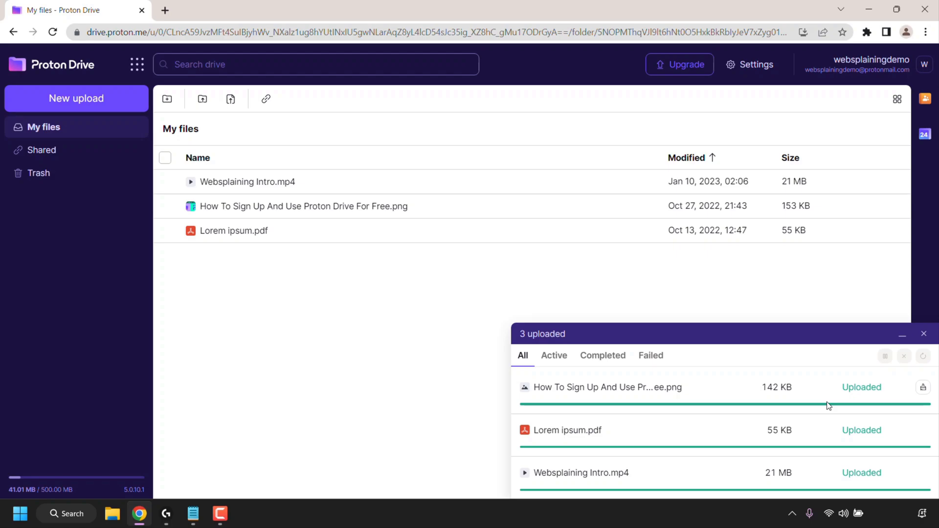
pyautogui.click(924, 333)
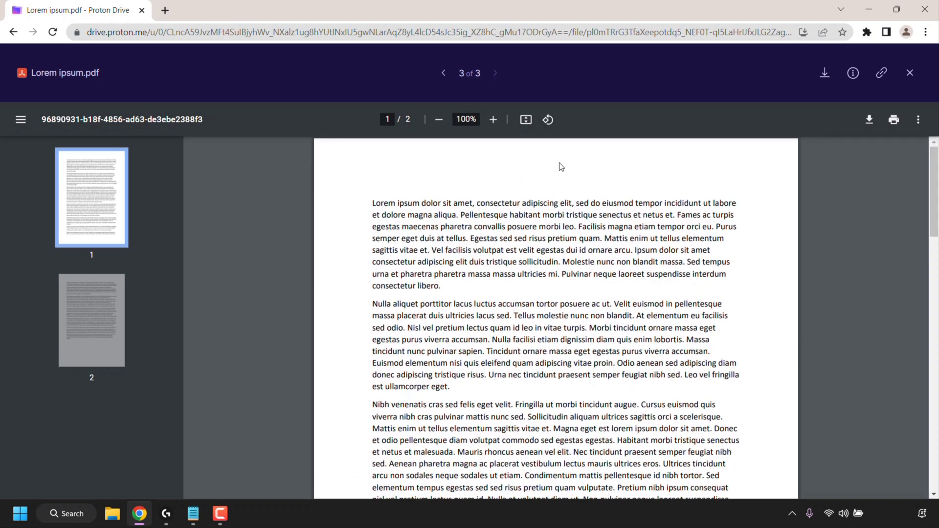
pyautogui.click(451, 84)
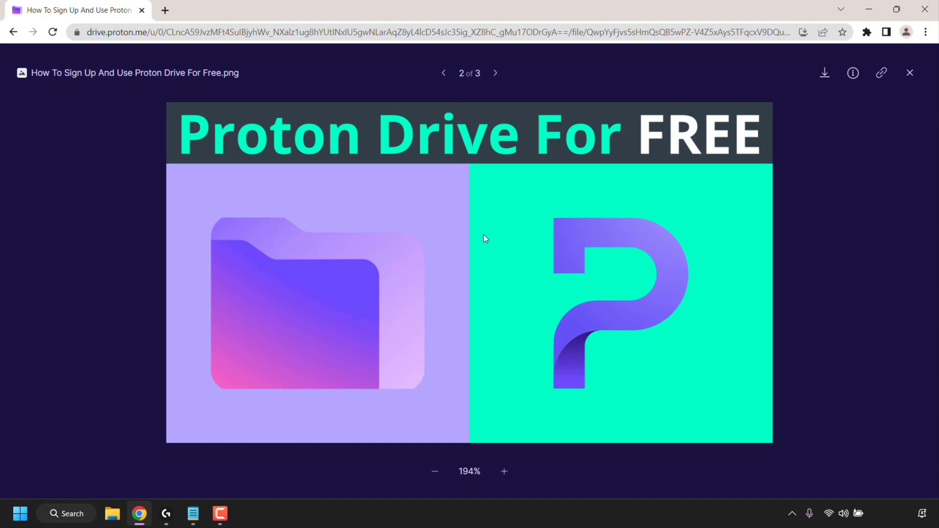
pyautogui.click(442, 78)
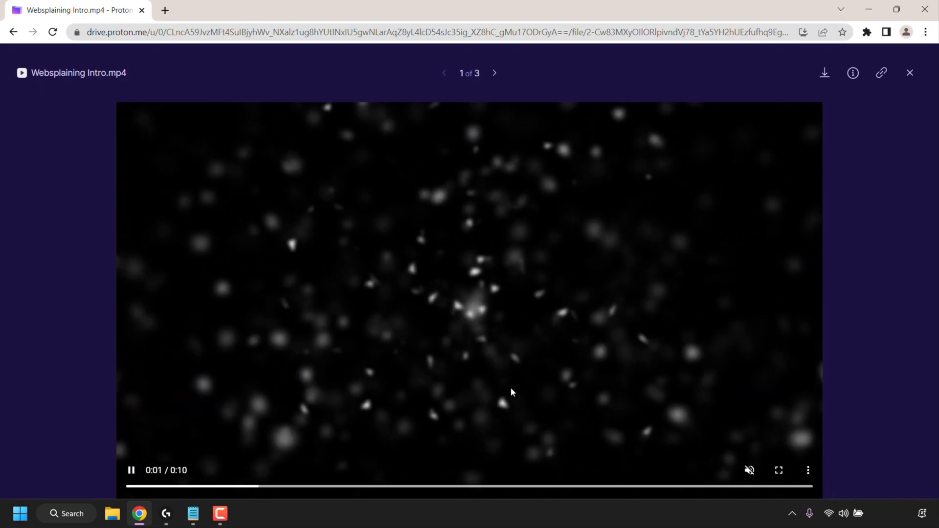
pyautogui.click(154, 463)
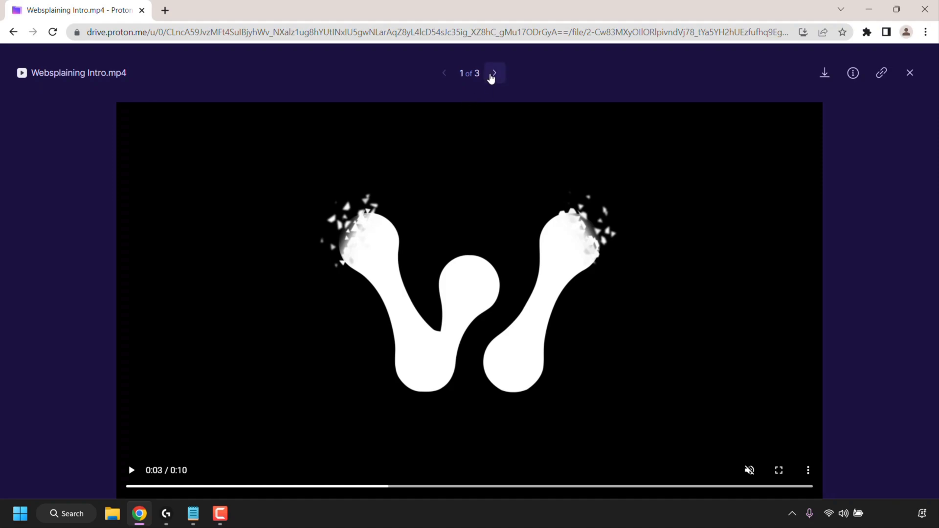
pyautogui.click(494, 74)
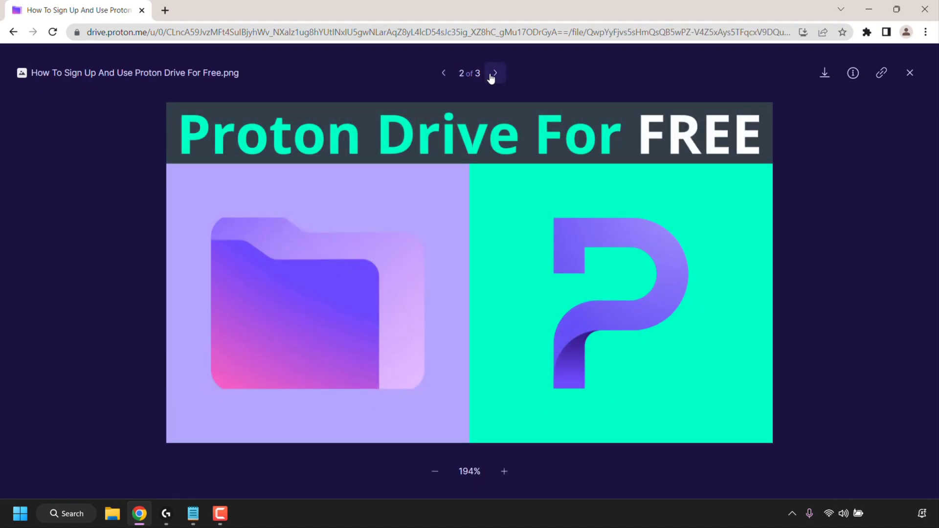
# - Create a share link for the PNG, expand its Privacy settings, and copy the link
pyautogui.click(879, 80)
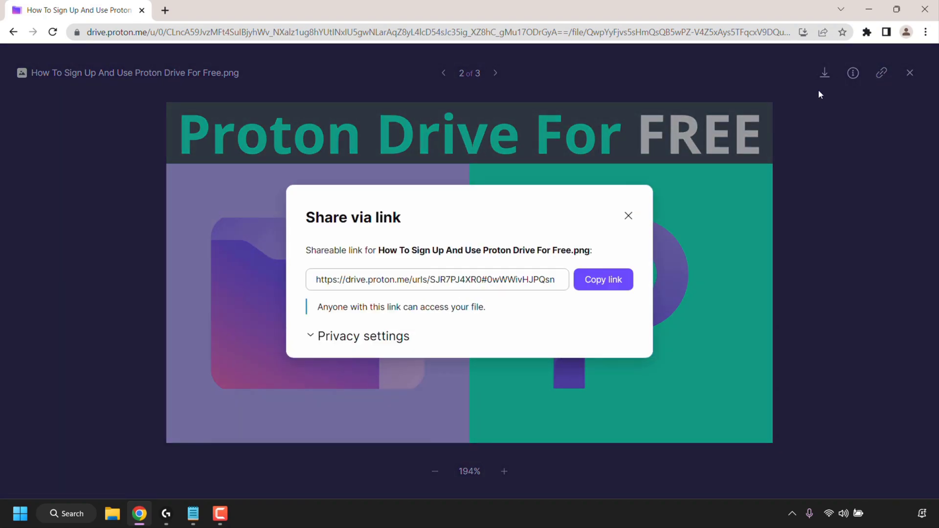
pyautogui.click(318, 344)
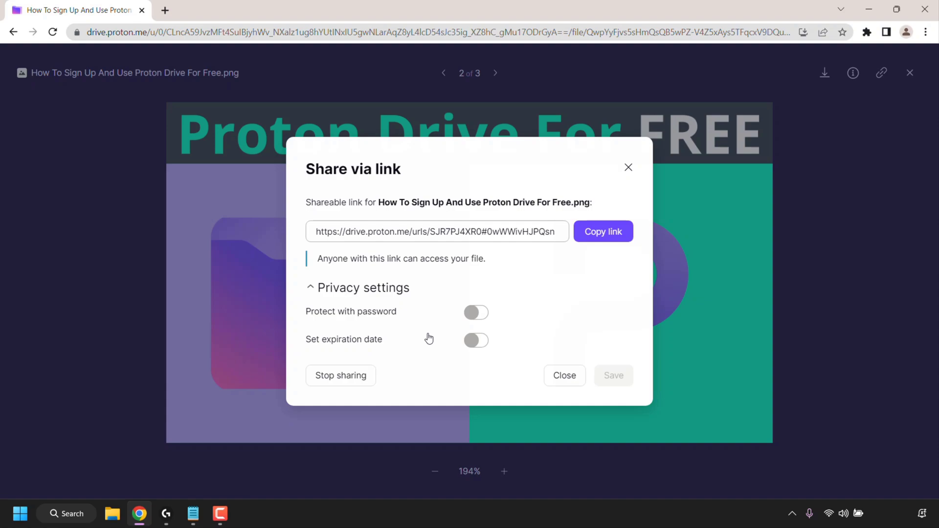
pyautogui.click(598, 235)
pyautogui.click(926, 32)
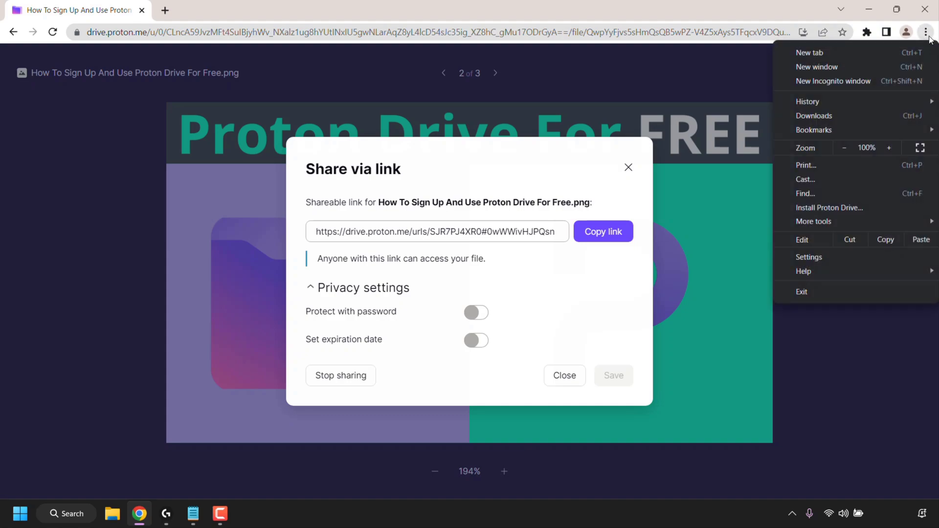
pyautogui.click(894, 79)
pyautogui.write('https://drive.proton.me/urls/SJR7PJ4XR0#0wWWivHJPQsn')
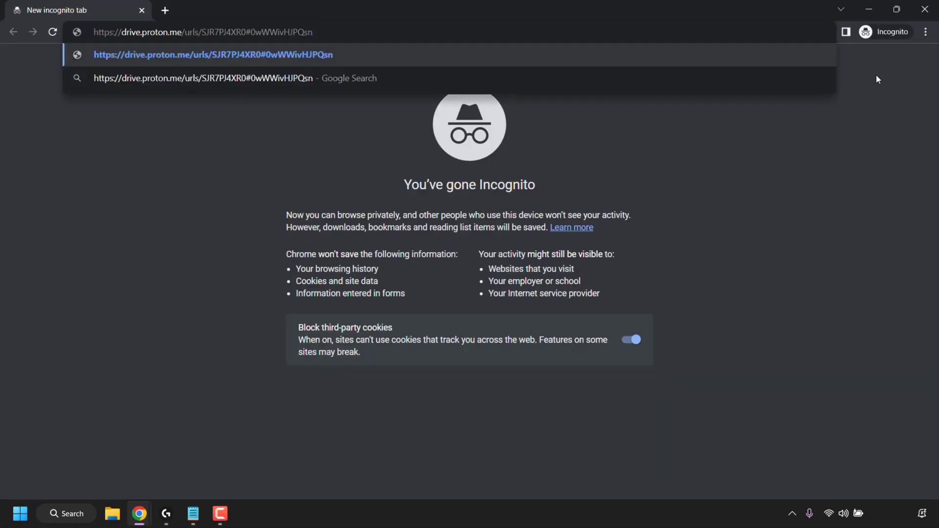
pyautogui.press('Return')
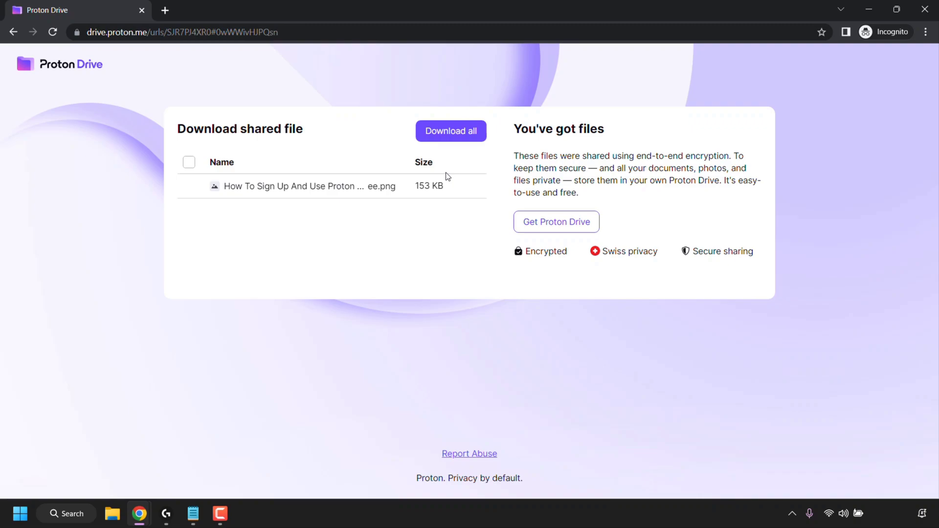
pyautogui.click(924, 9)
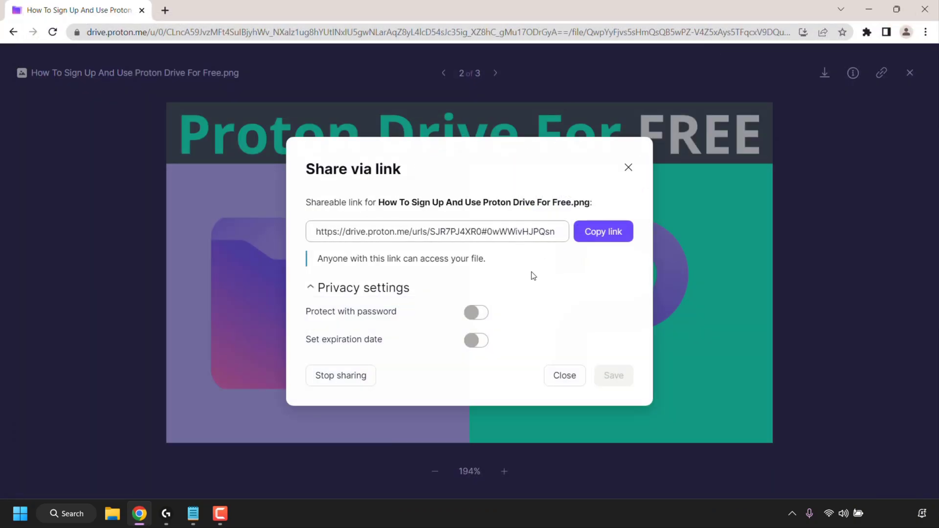
# - Stop sharing the PNG and confirm deleting its link
pyautogui.click(356, 386)
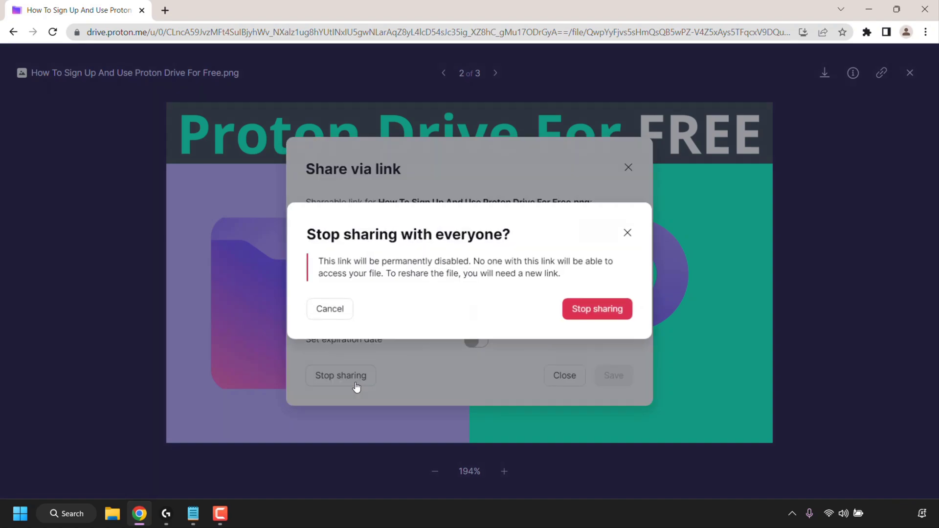
pyautogui.click(595, 317)
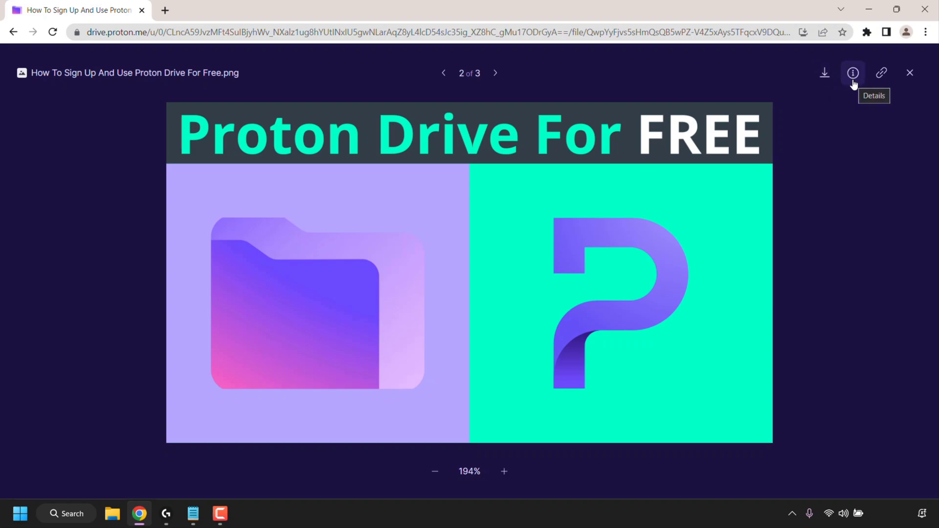
# - Close the image preview and show the actions menu for Lorem ipsum.pdf
pyautogui.click(908, 86)
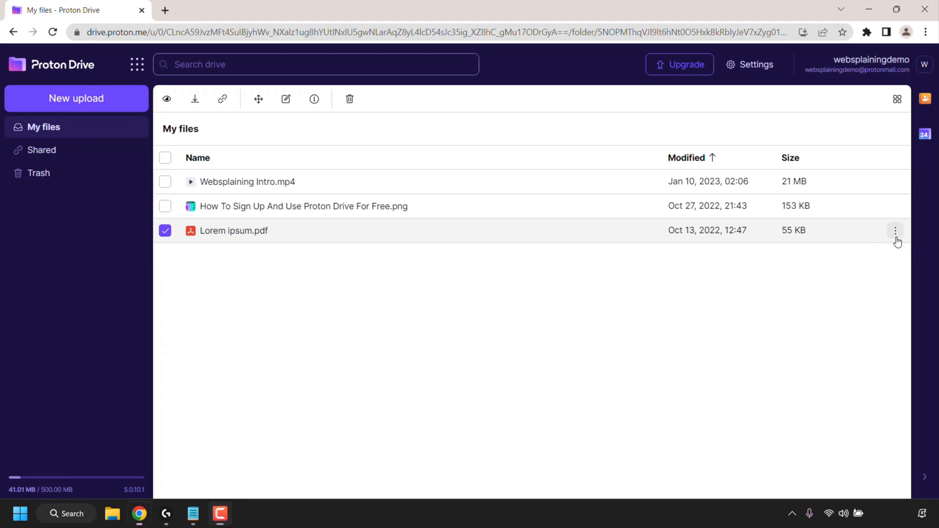
pyautogui.click(897, 240)
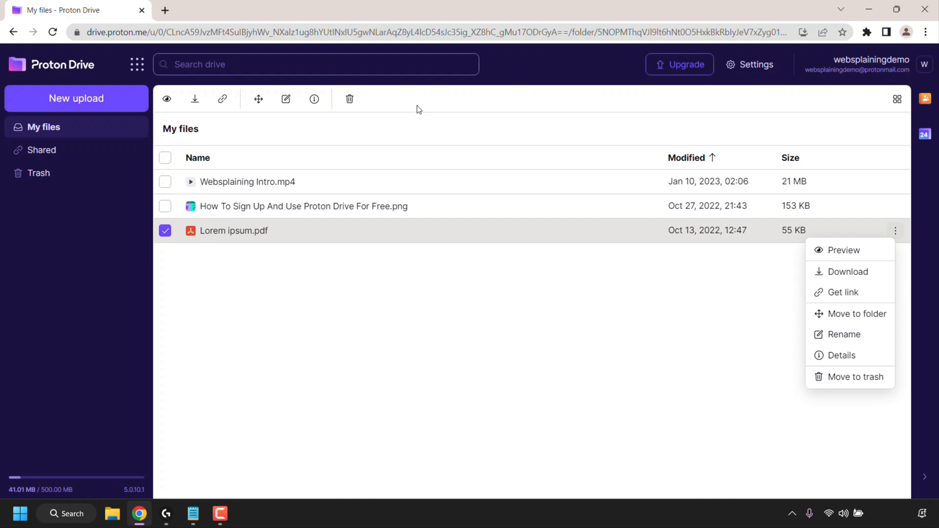
# - Dismiss the PDF menu, show the My files folder context menu, then clear it
pyautogui.click(445, 285)
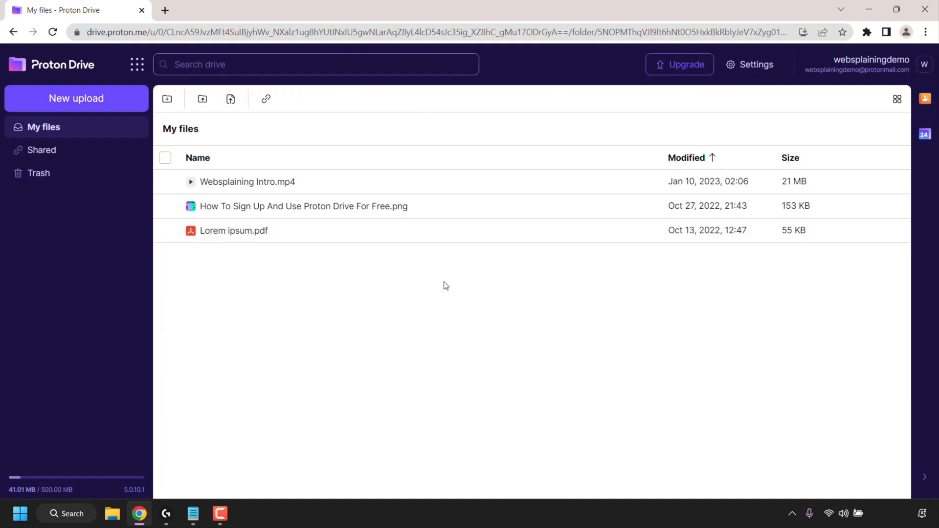
pyautogui.rightClick(393, 265)
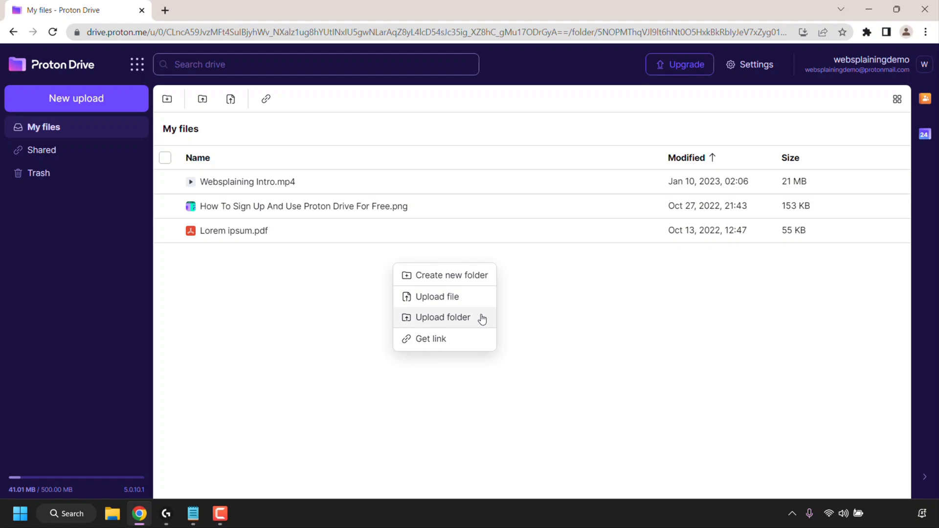
pyautogui.click(355, 288)
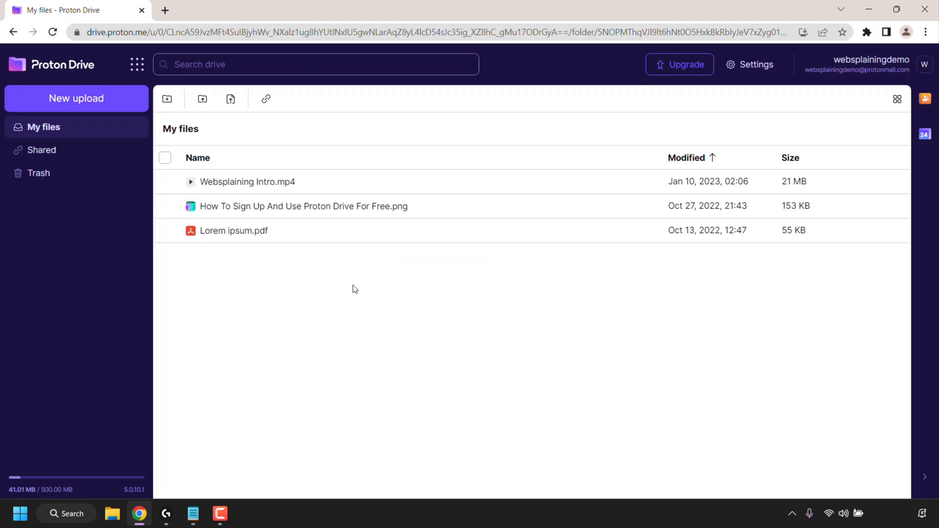